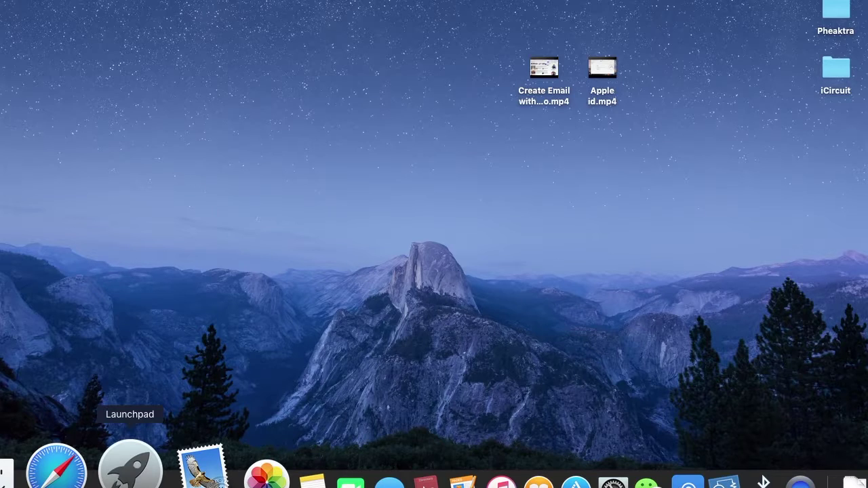
Launch Tongbu Assistant from Launchpad's Utilities folder and reposition its window on the desktop.
{"action": "left_click", "coordinate": [130, 468]}
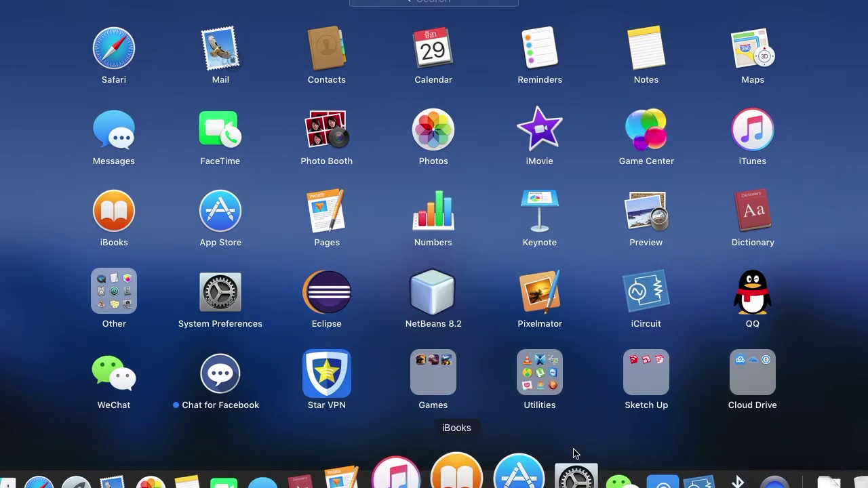
{"action": "left_click", "coordinate": [550, 378]}
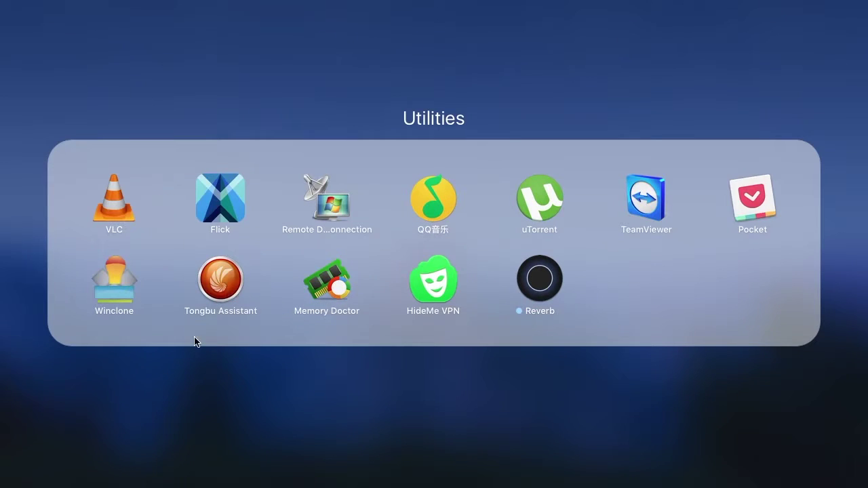
{"action": "left_click", "coordinate": [222, 283]}
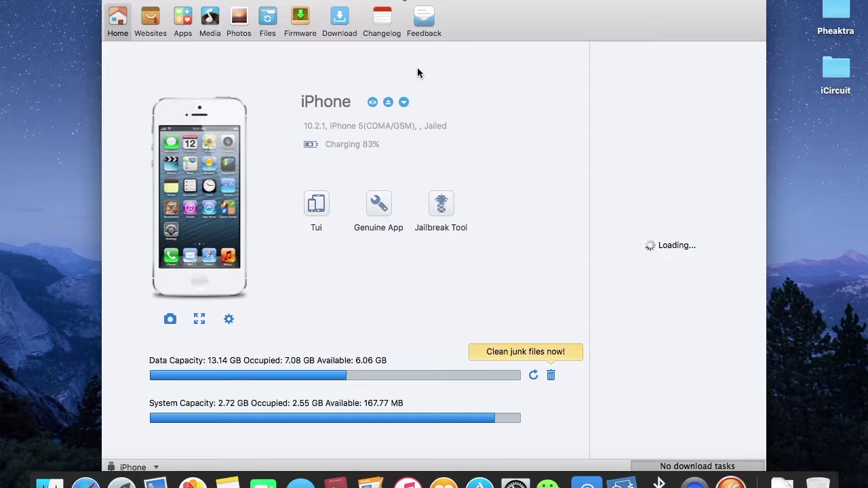
{"action": "left_click_drag", "start_coordinate": [382, 2], "coordinate": [479, 1]}
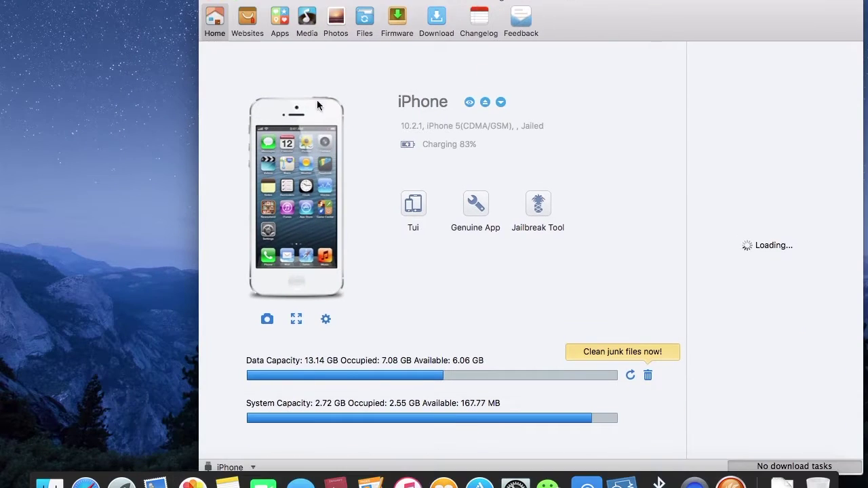
Review the apps installed on the iPhone, followed by the apps stored in the library.
{"action": "left_click", "coordinate": [281, 22]}
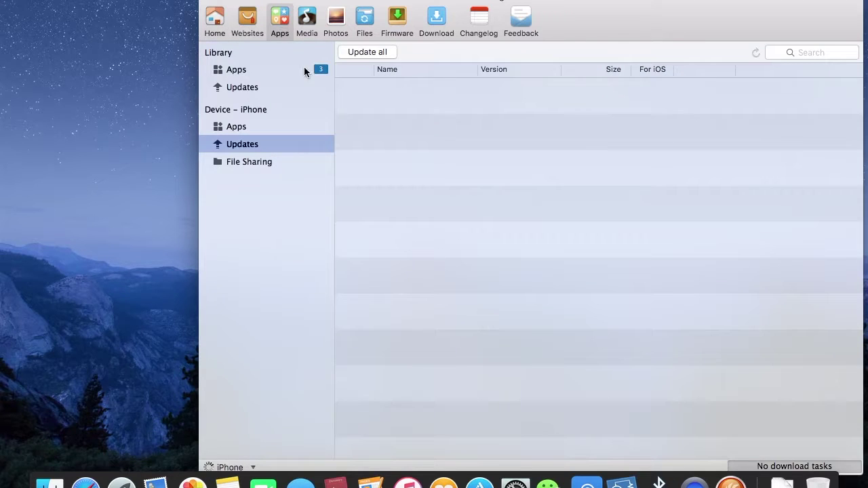
{"action": "left_click", "coordinate": [245, 126]}
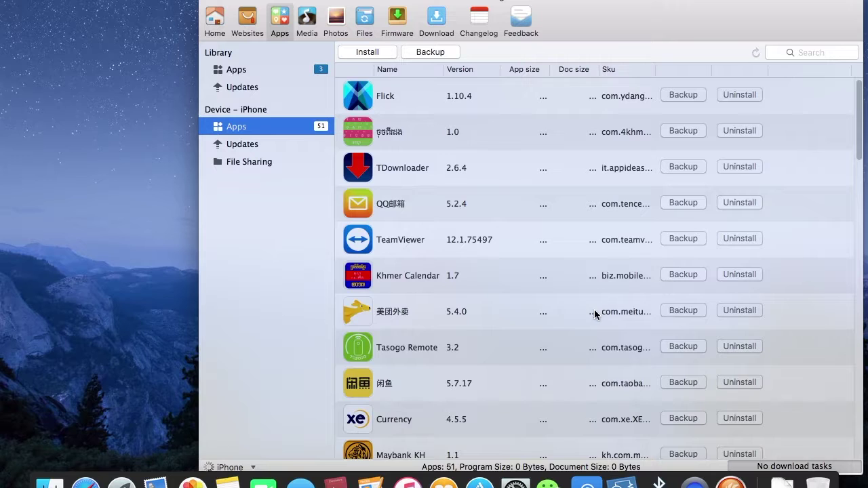
{"action": "scroll", "coordinate": [594, 310], "scroll_direction": "down", "scroll_amount": 10}
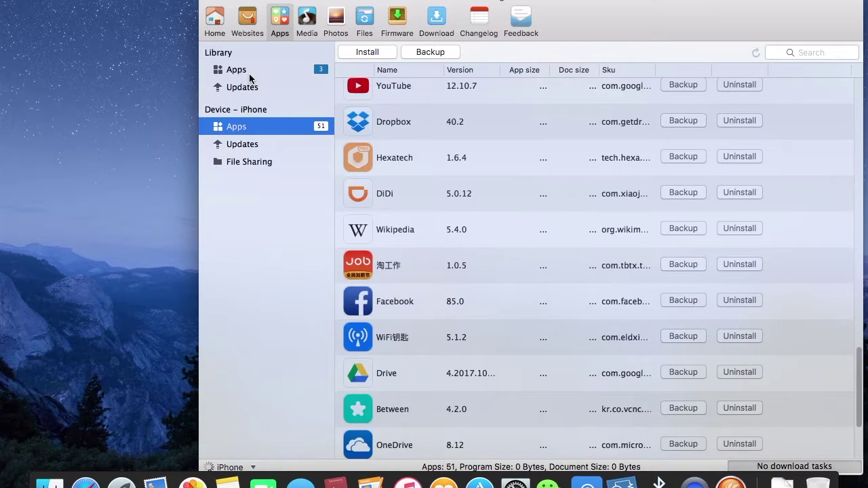
{"action": "left_click", "coordinate": [249, 71]}
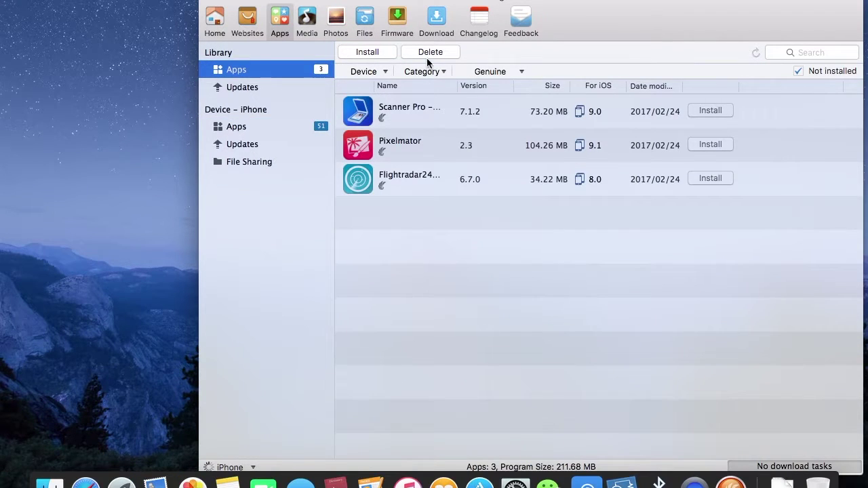
View the iPhone's ringtones and videos in the media section and shift the window slightly.
{"action": "left_click", "coordinate": [306, 22]}
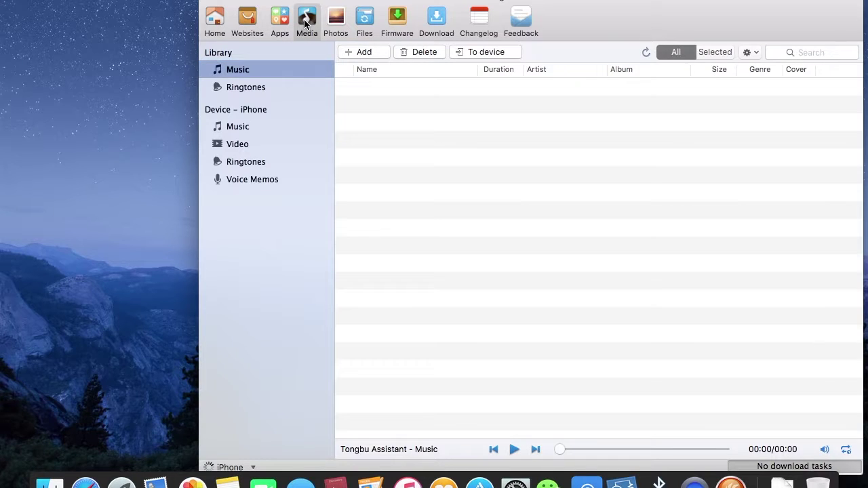
{"action": "left_click", "coordinate": [261, 163]}
{"action": "left_click", "coordinate": [252, 139]}
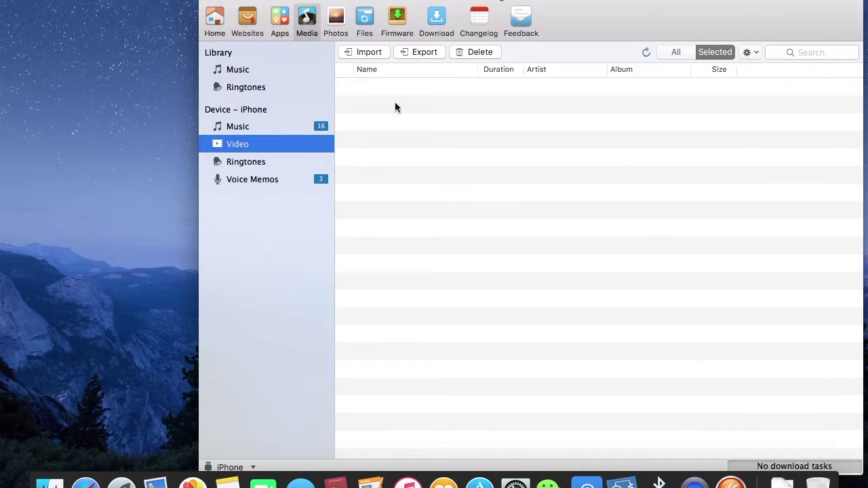
{"action": "left_click_drag", "start_coordinate": [591, 17], "coordinate": [544, 30]}
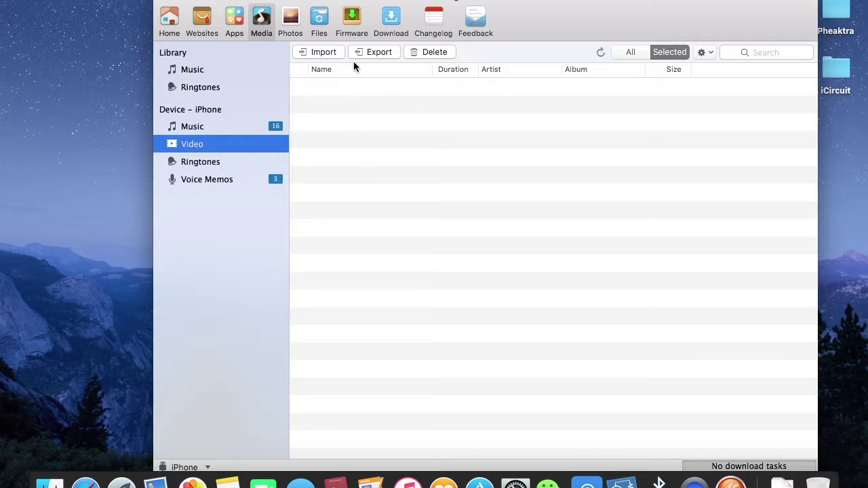
Look through the Files, Firmware, Download, Changelog and Websites sections.
{"action": "left_click", "coordinate": [325, 21]}
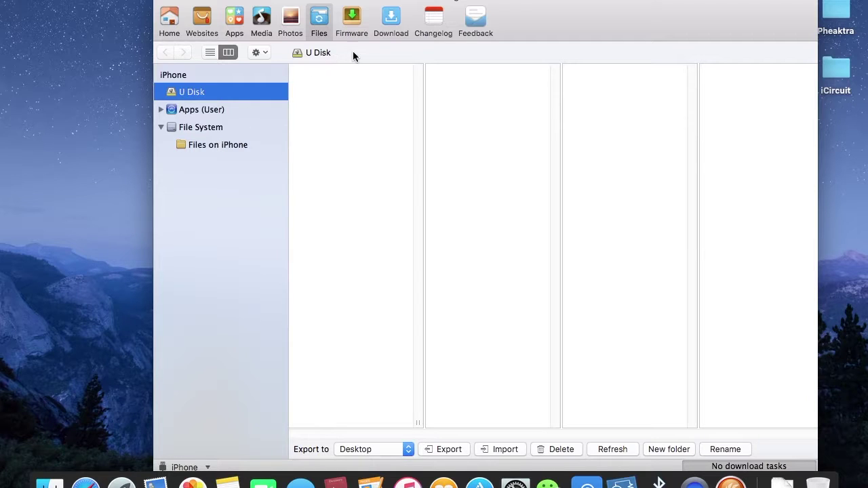
{"action": "left_click", "coordinate": [353, 19]}
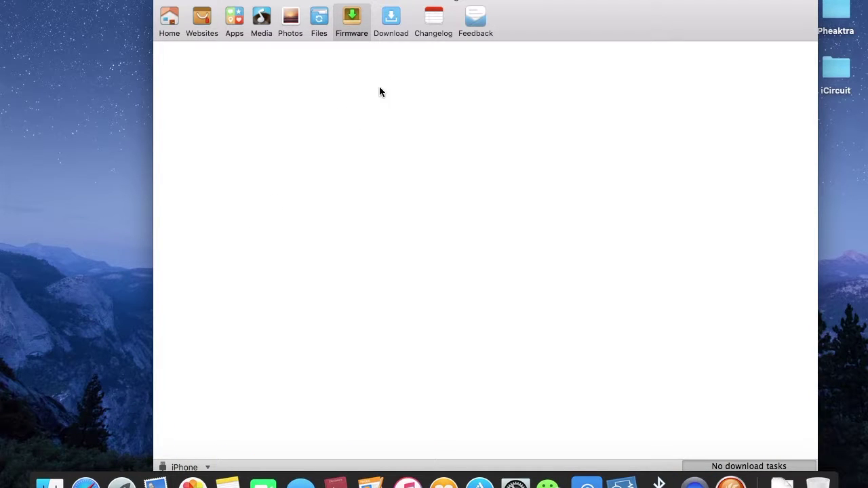
{"action": "left_click", "coordinate": [389, 23]}
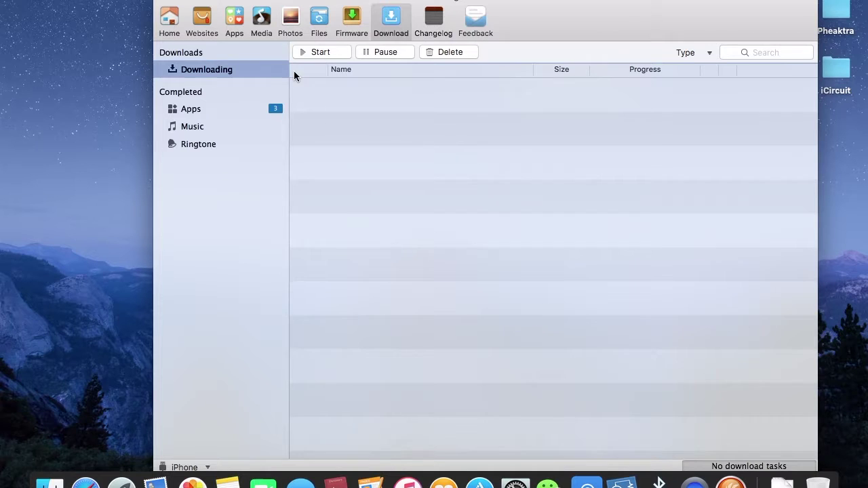
{"action": "left_click", "coordinate": [434, 20]}
{"action": "left_click", "coordinate": [198, 23]}
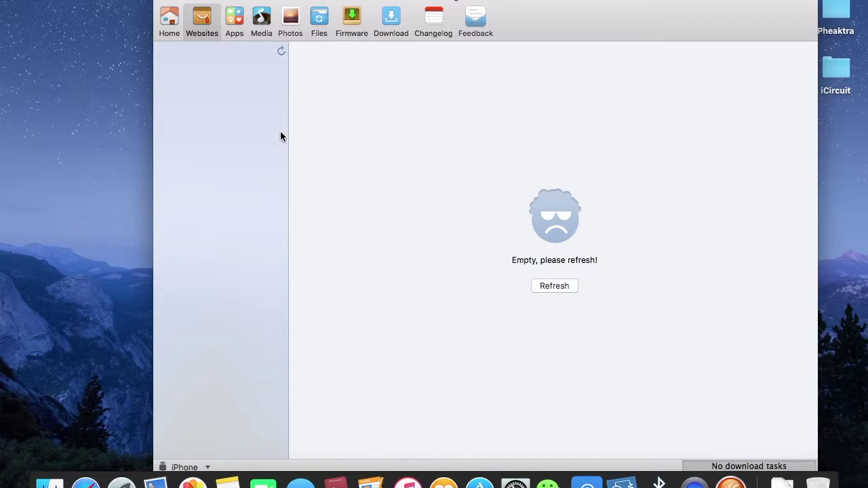
Examine the version, size and required iOS of Scanner Pro, Pixelmator and Flightradar24 in the app library.
{"action": "left_click", "coordinate": [230, 31]}
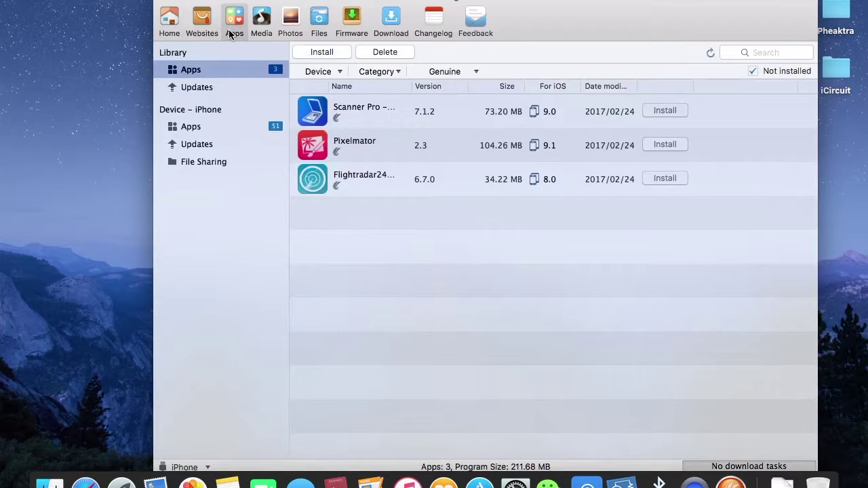
{"action": "left_click", "coordinate": [190, 76]}
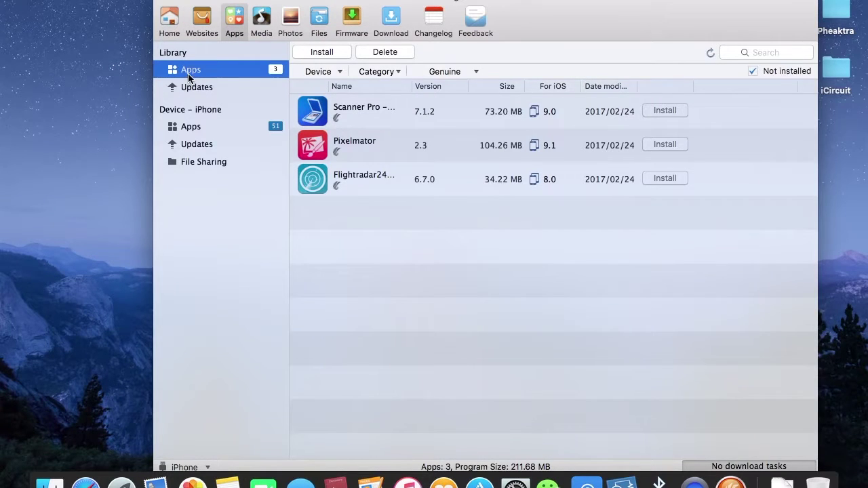
{"action": "left_click", "coordinate": [354, 251]}
{"action": "left_click", "coordinate": [379, 179]}
{"action": "left_click", "coordinate": [415, 144]}
{"action": "left_click", "coordinate": [443, 113]}
{"action": "left_click", "coordinate": [444, 179]}
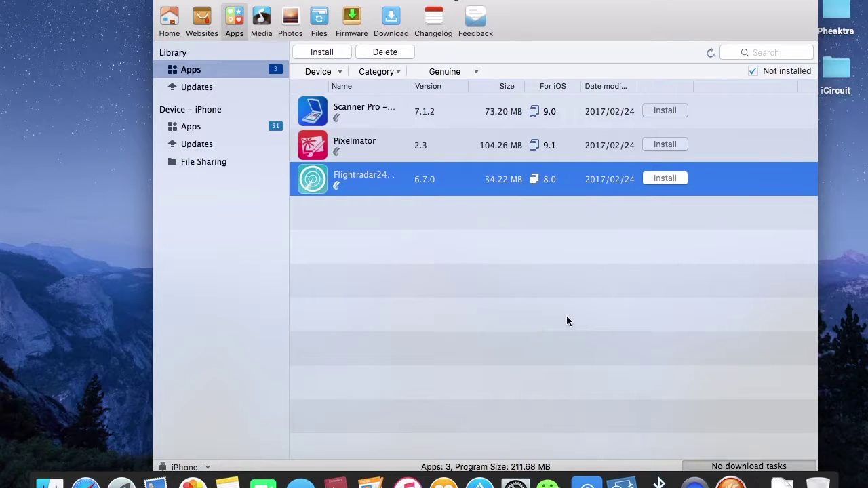
{"action": "left_click", "coordinate": [363, 110]}
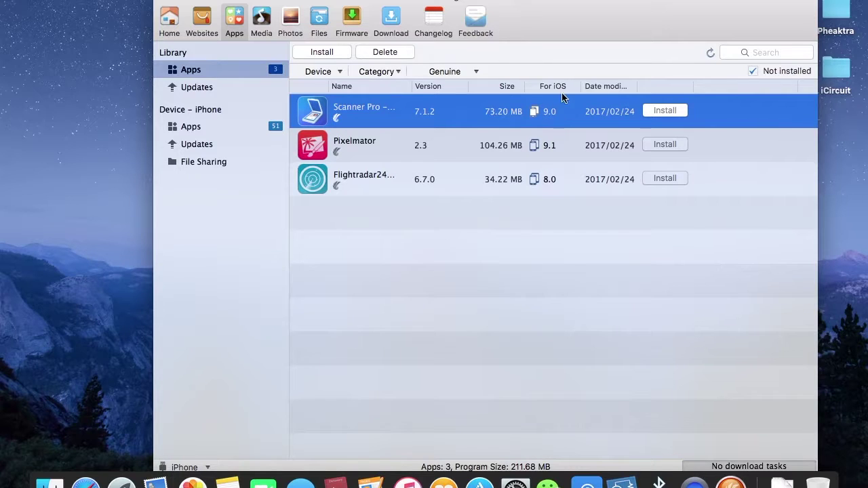
{"action": "left_click", "coordinate": [554, 150]}
{"action": "left_click", "coordinate": [542, 181]}
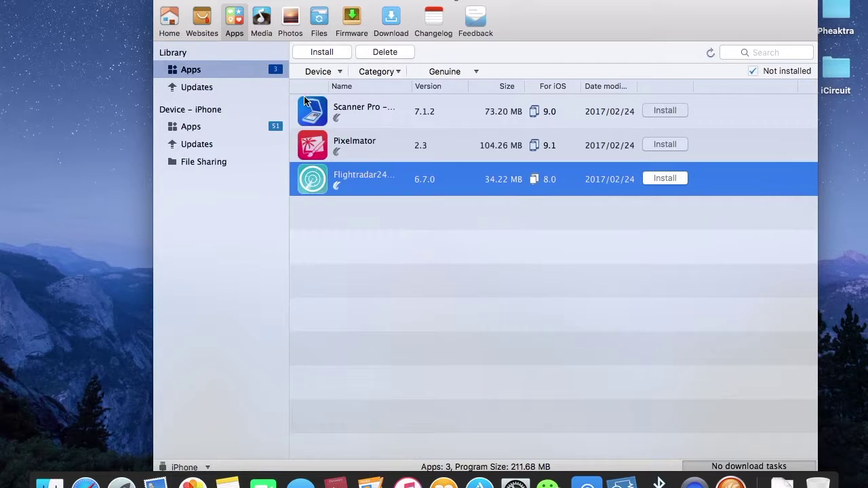
Scan the iPhone for junk files with all five cleaning categories enabled, and close the Clean window once the scan ends.
{"action": "left_click", "coordinate": [170, 27]}
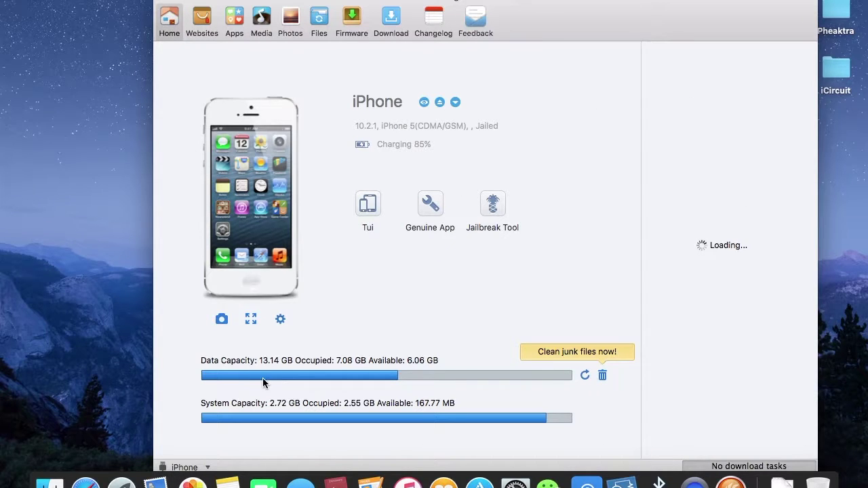
{"action": "left_click", "coordinate": [602, 380]}
{"action": "left_click_drag", "start_coordinate": [312, 35], "coordinate": [333, 55]}
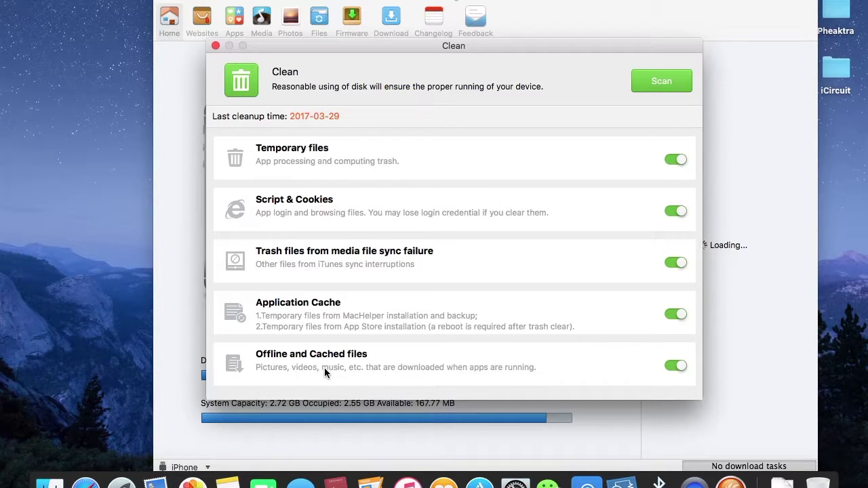
{"action": "left_click", "coordinate": [662, 87]}
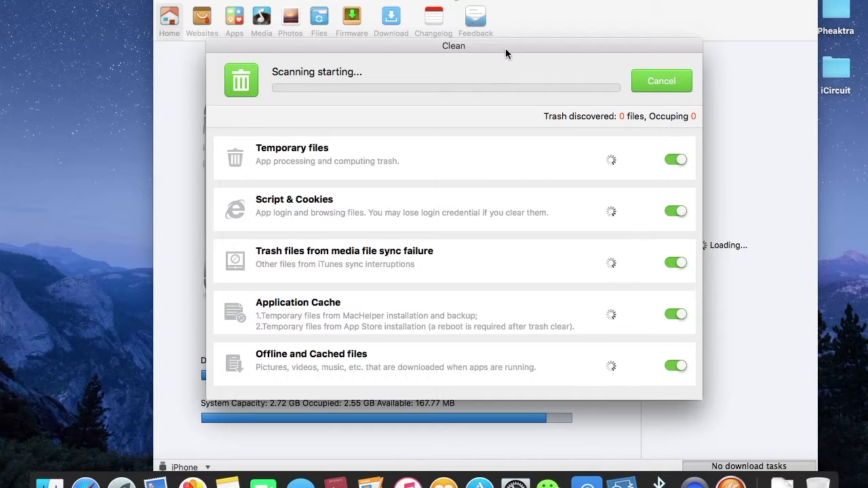
{"action": "left_click_drag", "start_coordinate": [505, 49], "coordinate": [542, 43]}
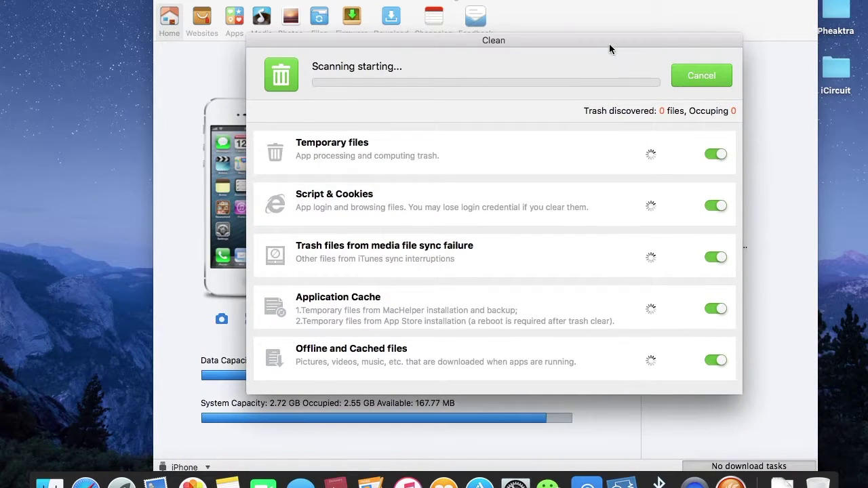
{"action": "left_click_drag", "start_coordinate": [599, 42], "coordinate": [569, 49]}
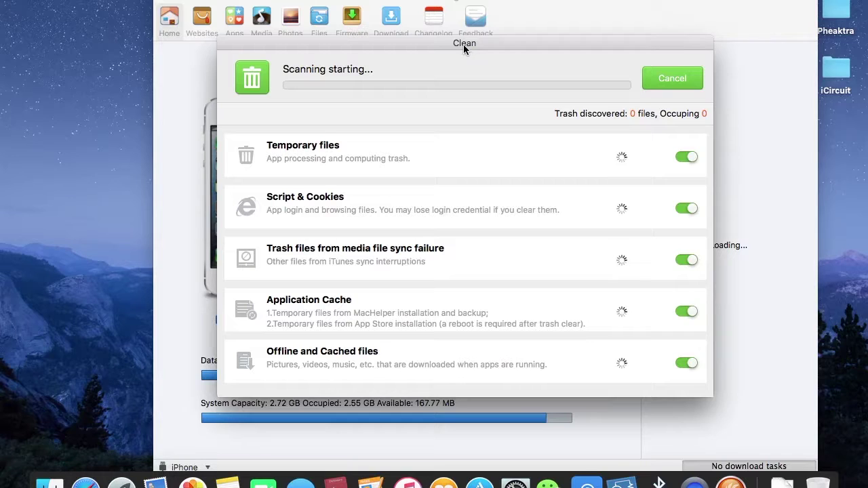
{"action": "left_click_drag", "start_coordinate": [465, 43], "coordinate": [486, 37]}
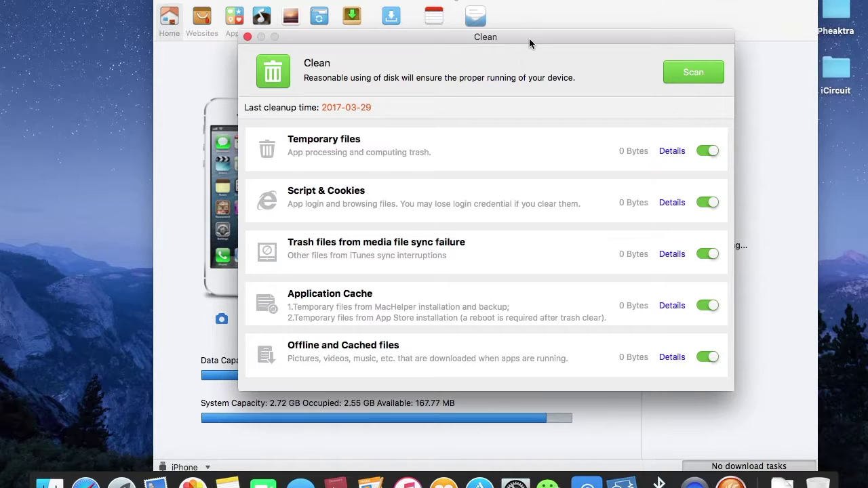
{"action": "left_click_drag", "start_coordinate": [529, 43], "coordinate": [494, 55]}
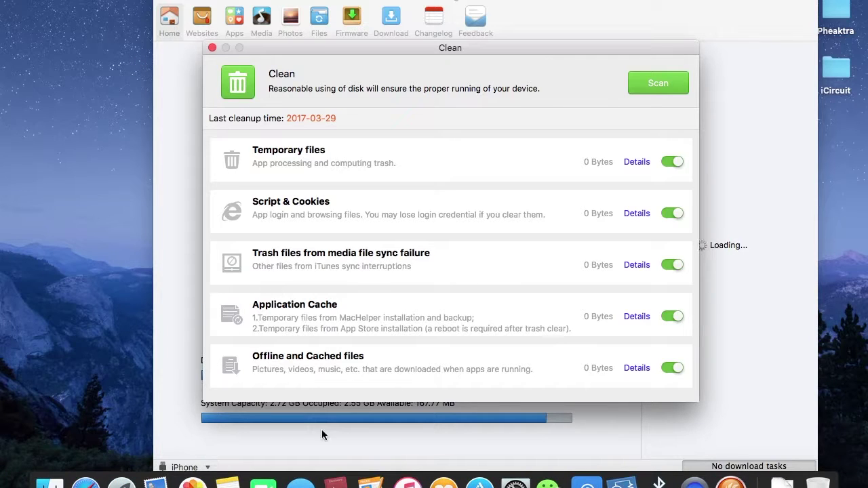
{"action": "left_click", "coordinate": [211, 47]}
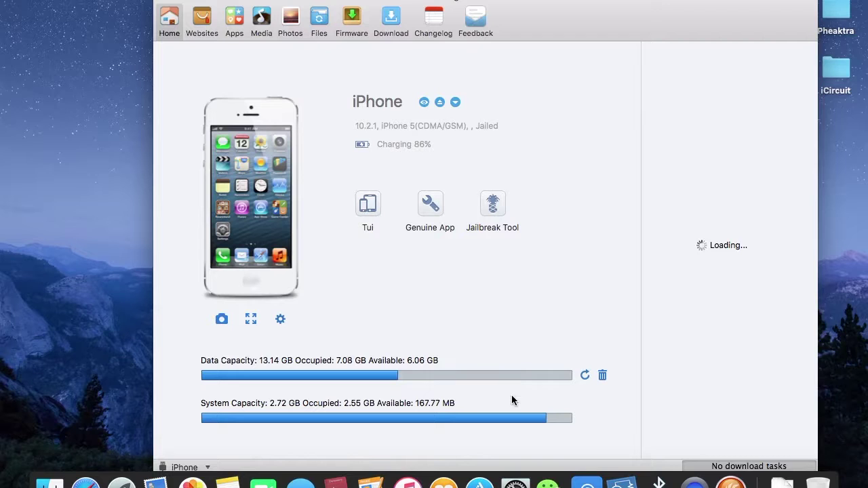
Expand the user apps in the iPhone's file browser and inspect the TDownloader, MEGA and WPS Office folders.
{"action": "left_click", "coordinate": [319, 17]}
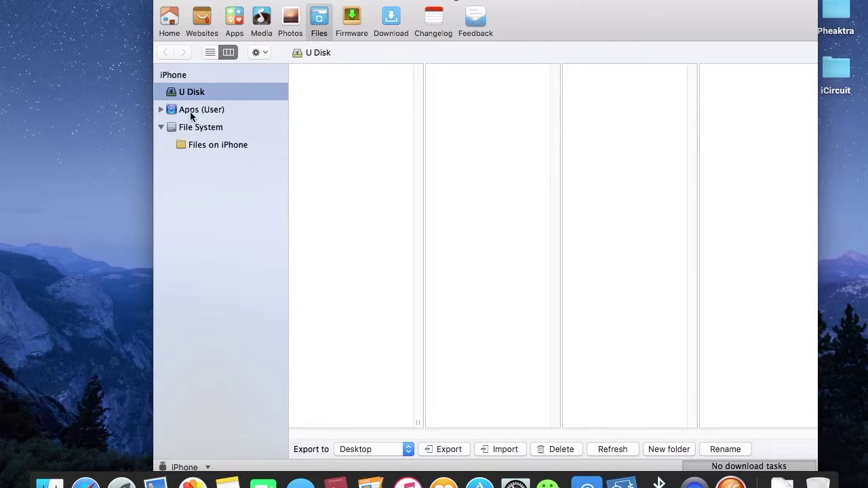
{"action": "left_click", "coordinate": [171, 109]}
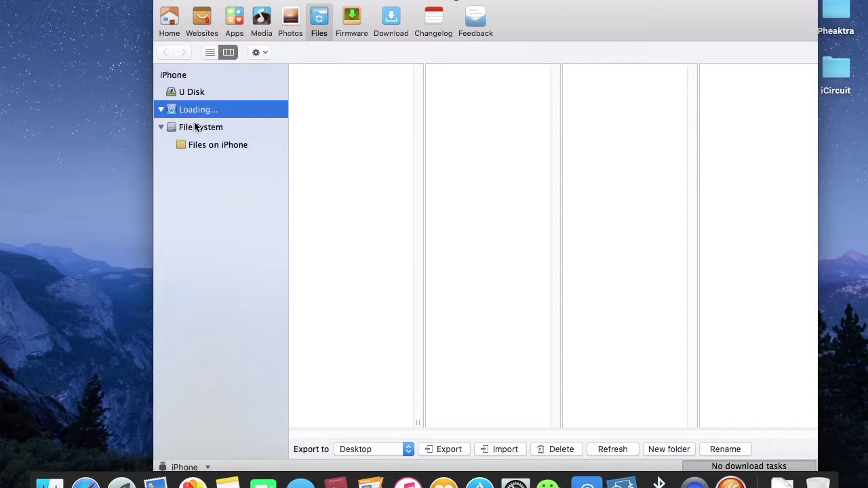
{"action": "left_click", "coordinate": [205, 128]}
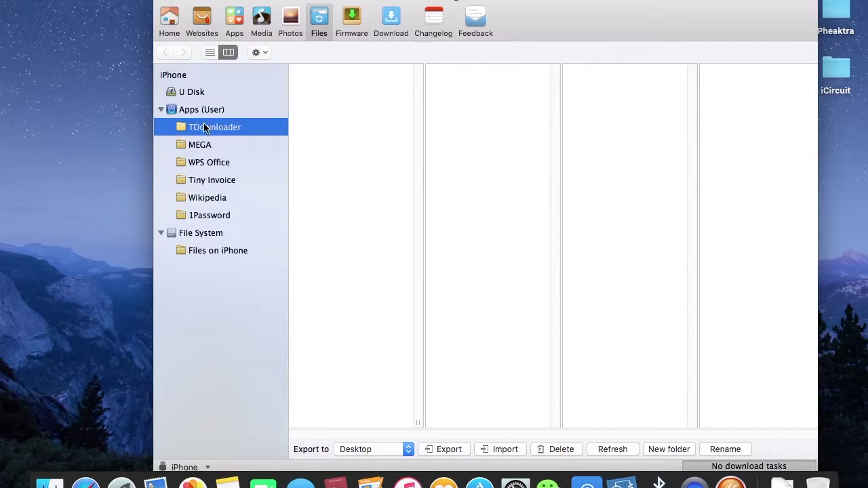
{"action": "left_click", "coordinate": [199, 145]}
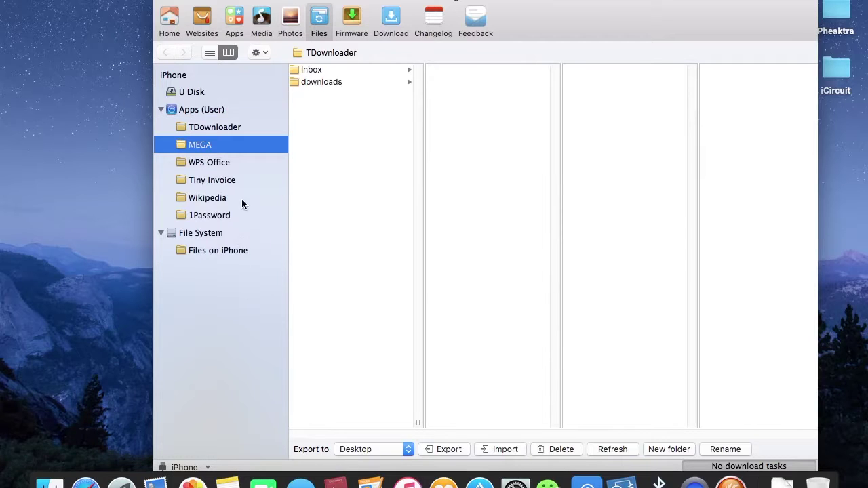
{"action": "left_click", "coordinate": [210, 164]}
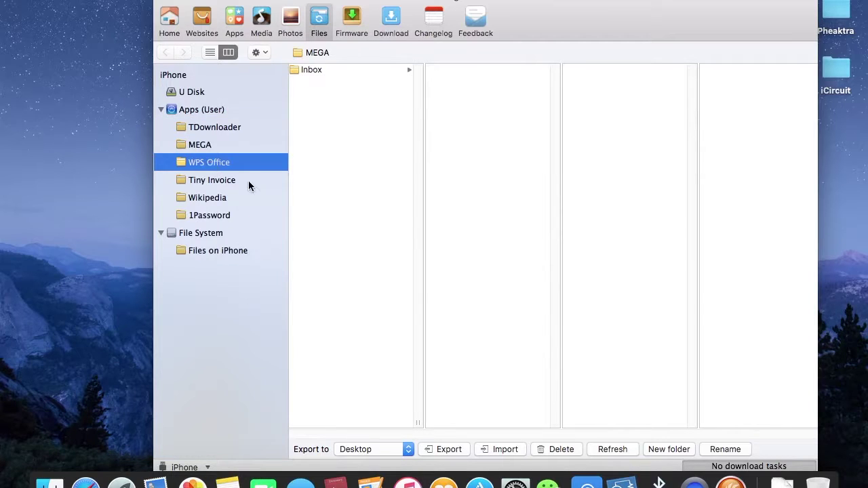
{"action": "left_click", "coordinate": [191, 131]}
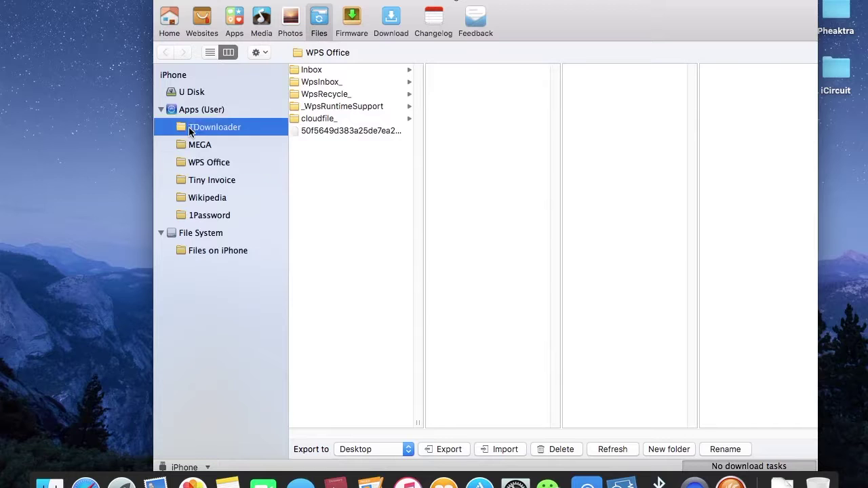
{"action": "left_click", "coordinate": [225, 168]}
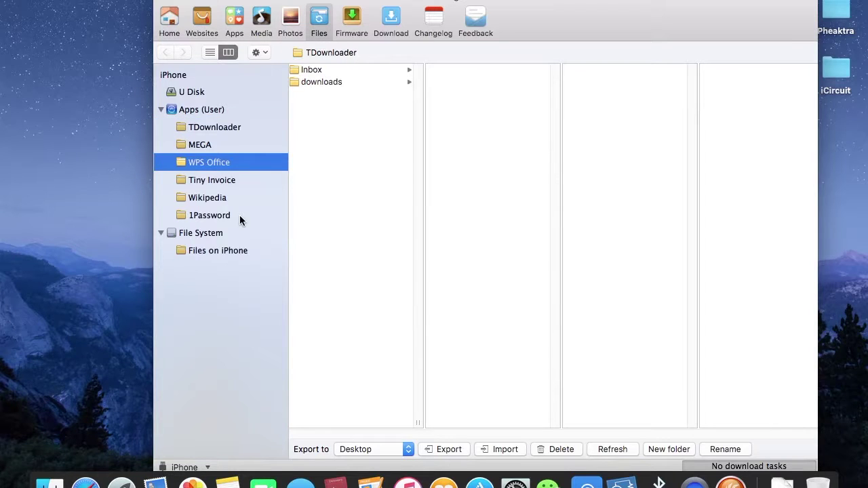
Inspect the 1Password app folder, and open the Files on iPhone folder under File System.
{"action": "left_click", "coordinate": [236, 216]}
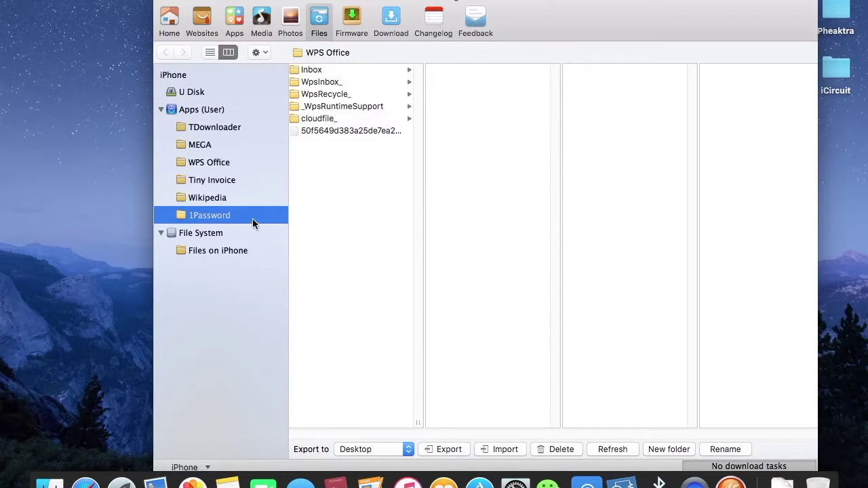
{"action": "left_click", "coordinate": [224, 234]}
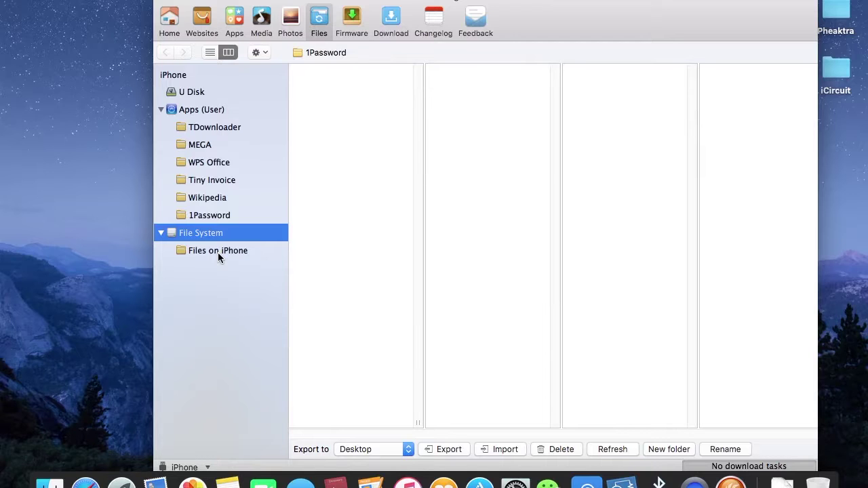
{"action": "left_click", "coordinate": [218, 252]}
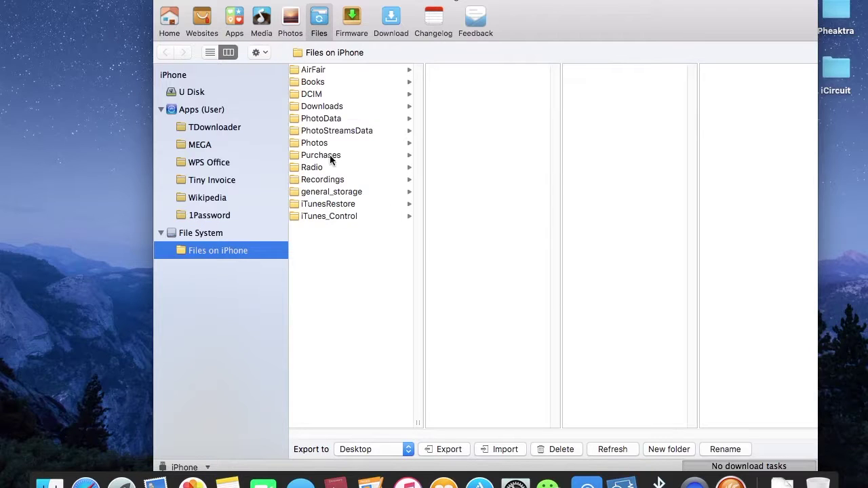
Look through the DCIM, Books, Downloads, PhotoData, Photos, Purchases and Radio folders in Files on iPhone.
{"action": "left_click", "coordinate": [326, 94]}
{"action": "left_click", "coordinate": [327, 82]}
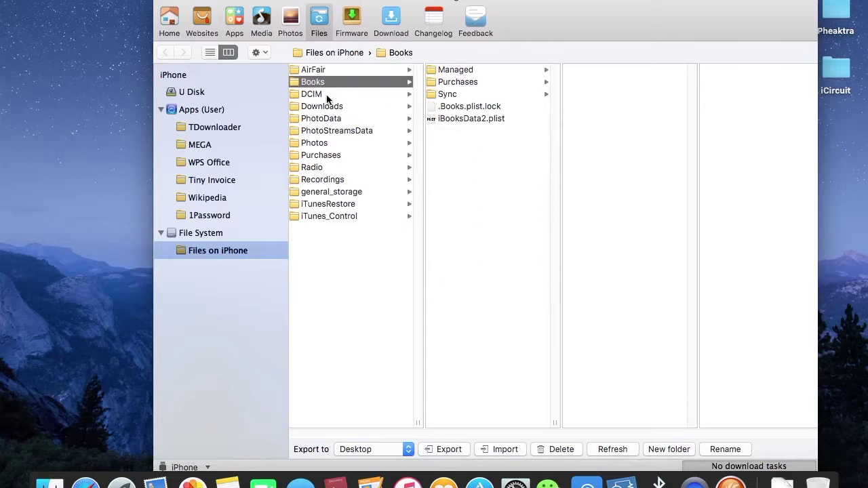
{"action": "left_click", "coordinate": [329, 106]}
{"action": "left_click", "coordinate": [328, 119]}
{"action": "left_click", "coordinate": [331, 143]}
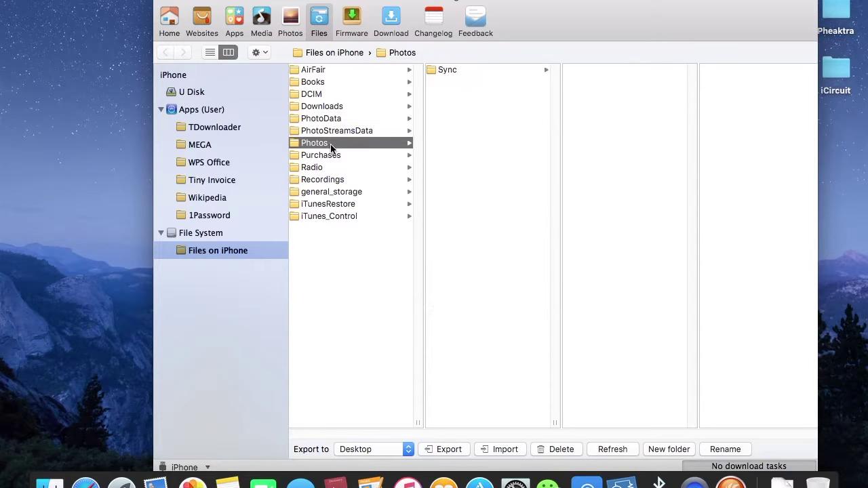
{"action": "left_click", "coordinate": [333, 155]}
{"action": "left_click", "coordinate": [328, 168]}
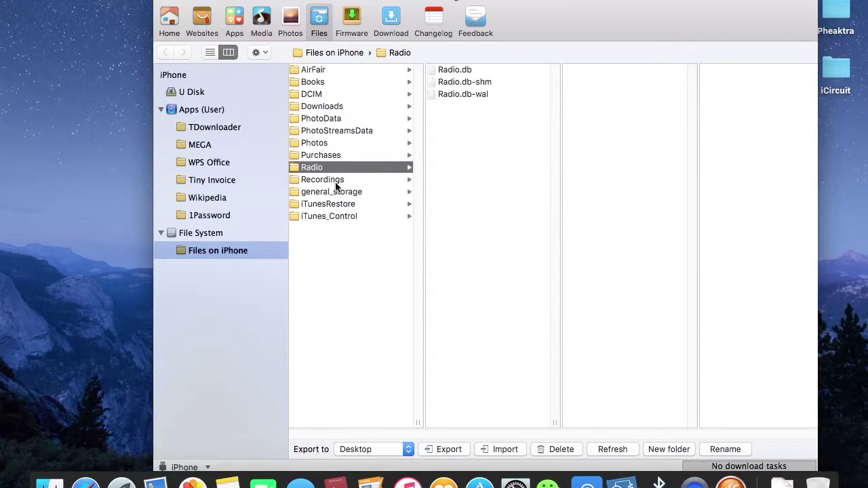
Examine the contents of the Recordings folder, select the 20170322 172559.m4a recording, and return to the Files on iPhone root.
{"action": "left_click", "coordinate": [337, 181]}
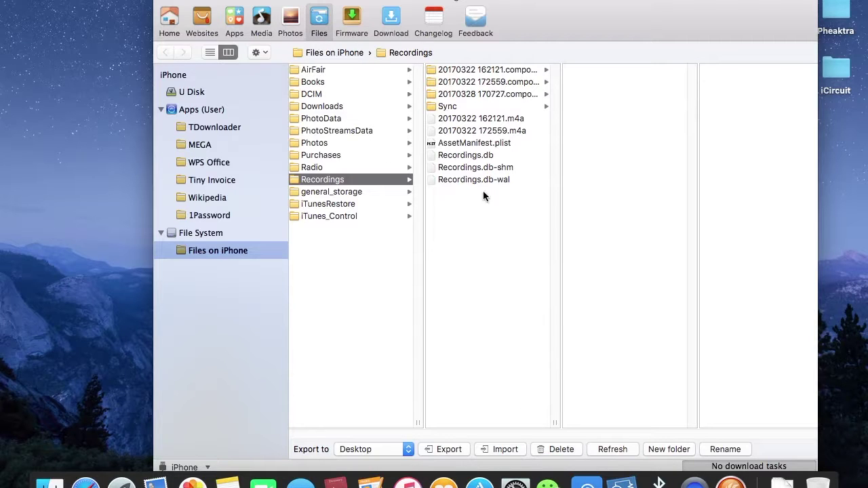
{"action": "left_click_drag", "start_coordinate": [512, 180], "coordinate": [484, 205]}
{"action": "left_click", "coordinate": [485, 230]}
{"action": "left_click", "coordinate": [504, 130]}
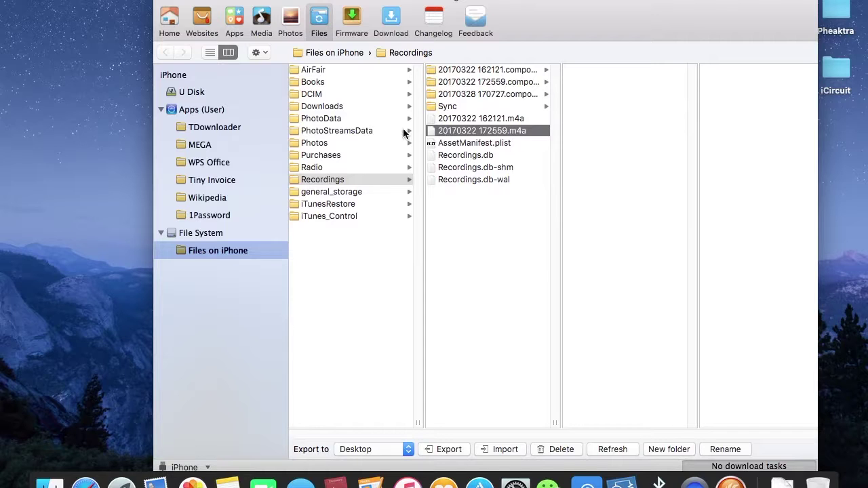
{"action": "left_click", "coordinate": [365, 278]}
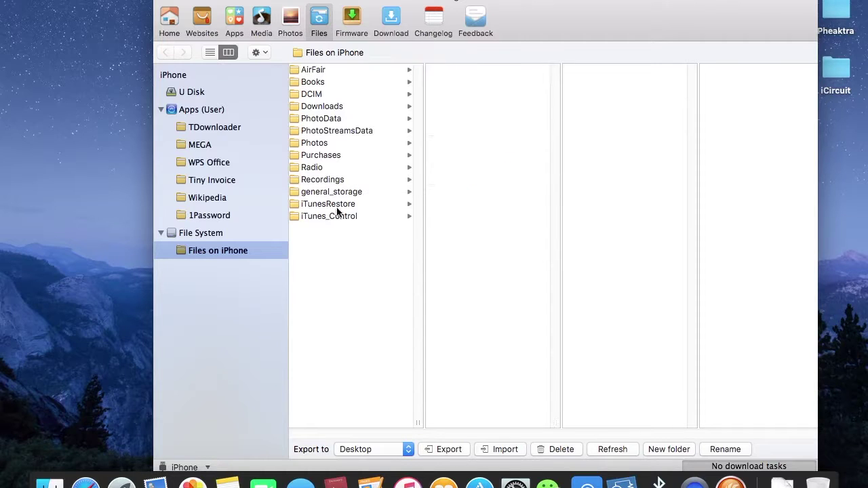
Review the DCIM and Books folders again, and revisit the 1Password, Wikipedia, Tiny Invoice, WPS Office and TDownloader app folders.
{"action": "left_click", "coordinate": [328, 94]}
{"action": "left_click", "coordinate": [326, 82]}
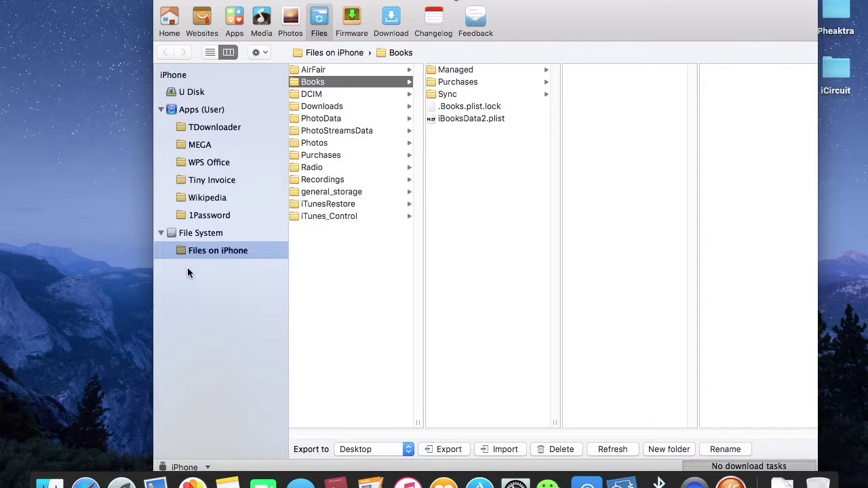
{"action": "left_click", "coordinate": [223, 234]}
{"action": "left_click", "coordinate": [232, 219]}
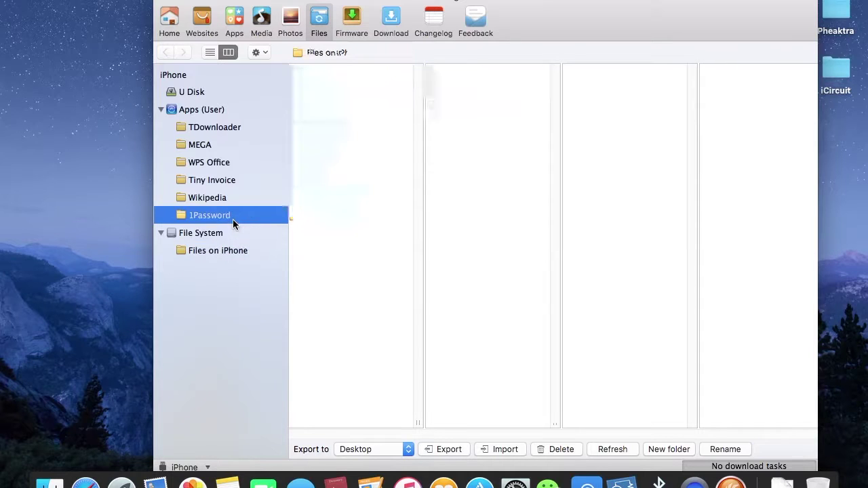
{"action": "left_click", "coordinate": [250, 197]}
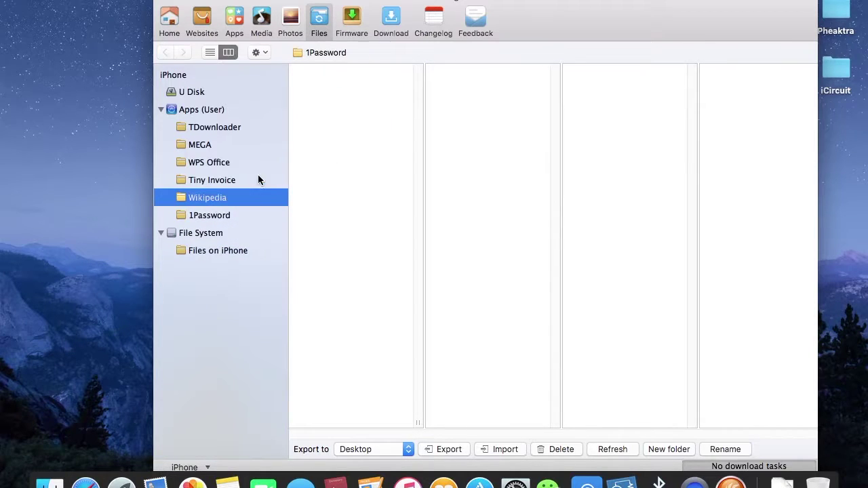
{"action": "left_click", "coordinate": [258, 180]}
{"action": "left_click", "coordinate": [249, 167]}
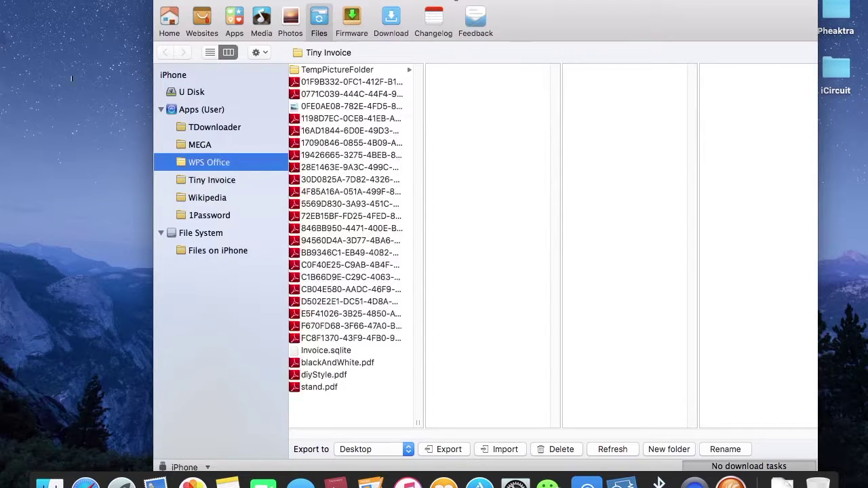
{"action": "left_click", "coordinate": [199, 129]}
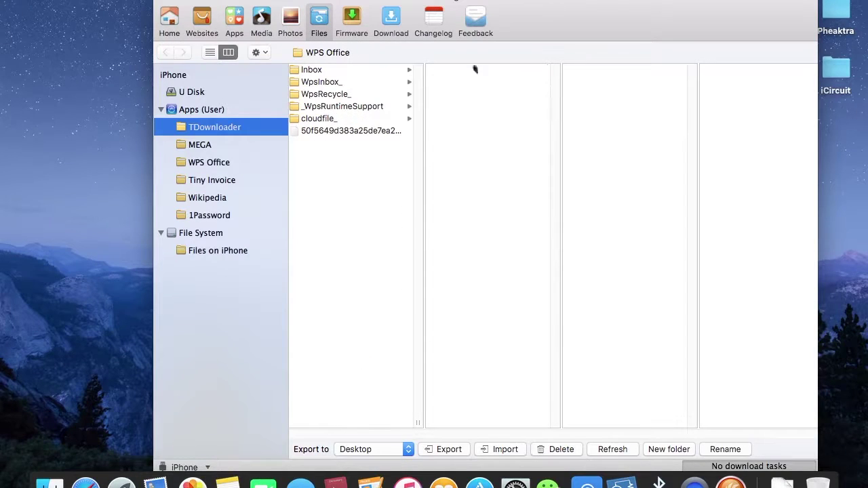